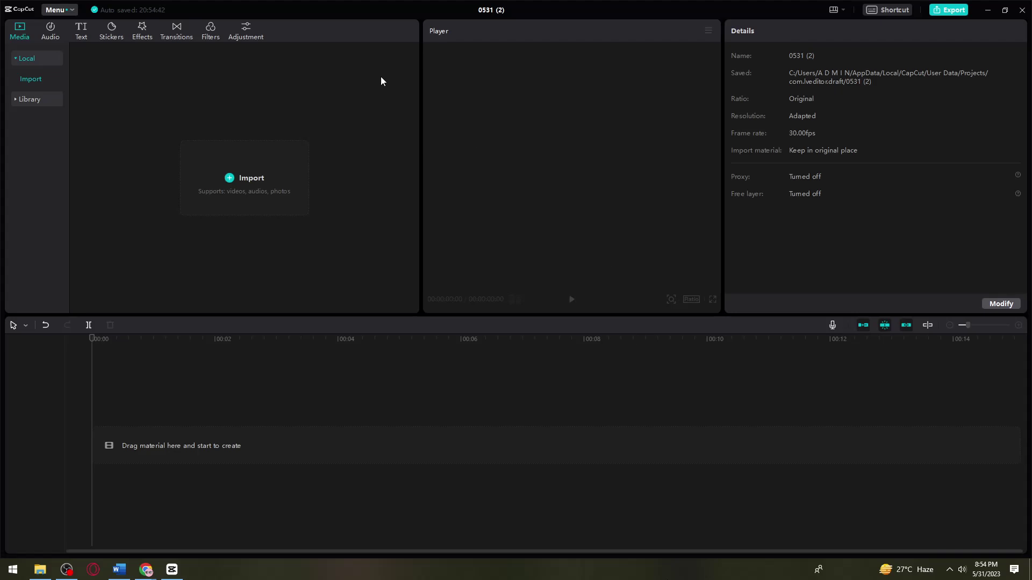
# - Import download.jpg and drag it onto the timeline as a 5-second image clip
pyautogui.click(243, 173)
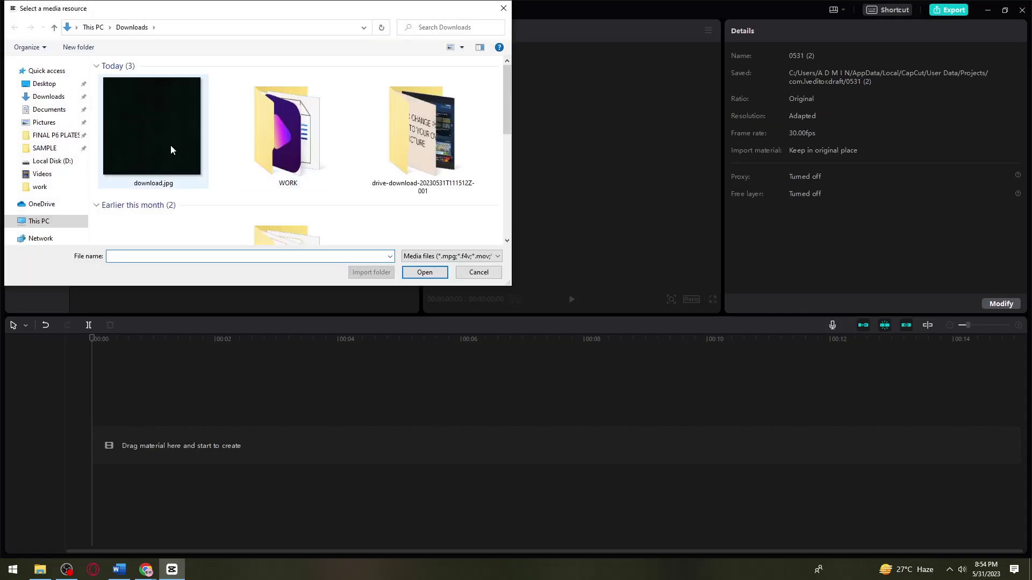
pyautogui.click(171, 149)
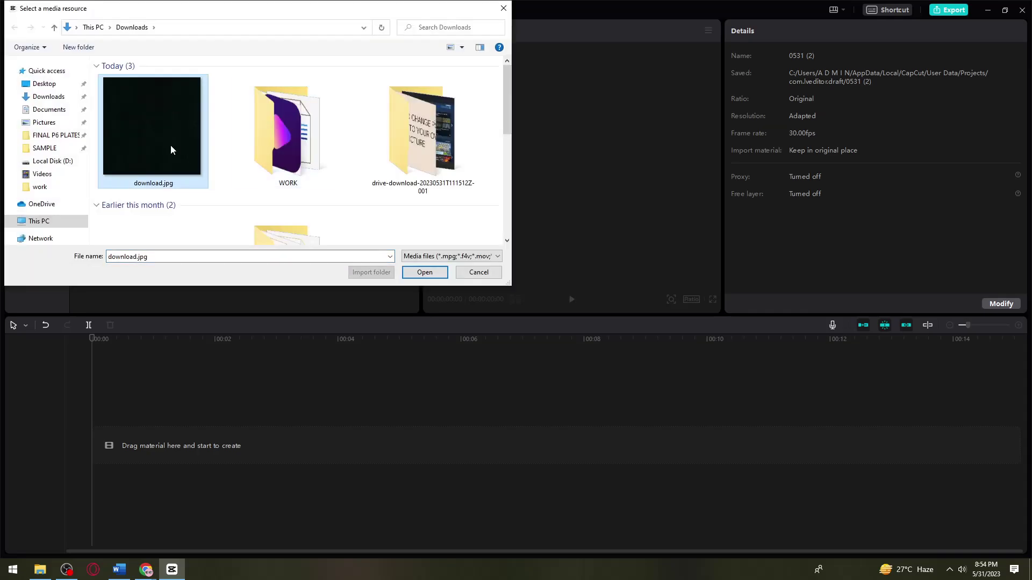
pyautogui.doubleClick(171, 149)
pyautogui.moveTo(174, 148); pyautogui.dragTo(95, 445)
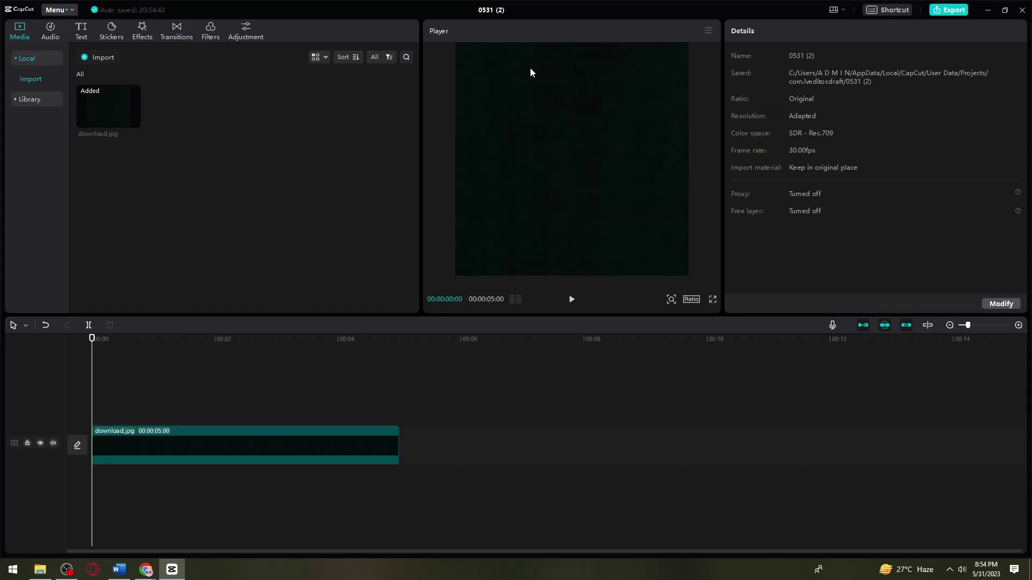
pyautogui.click(598, 60)
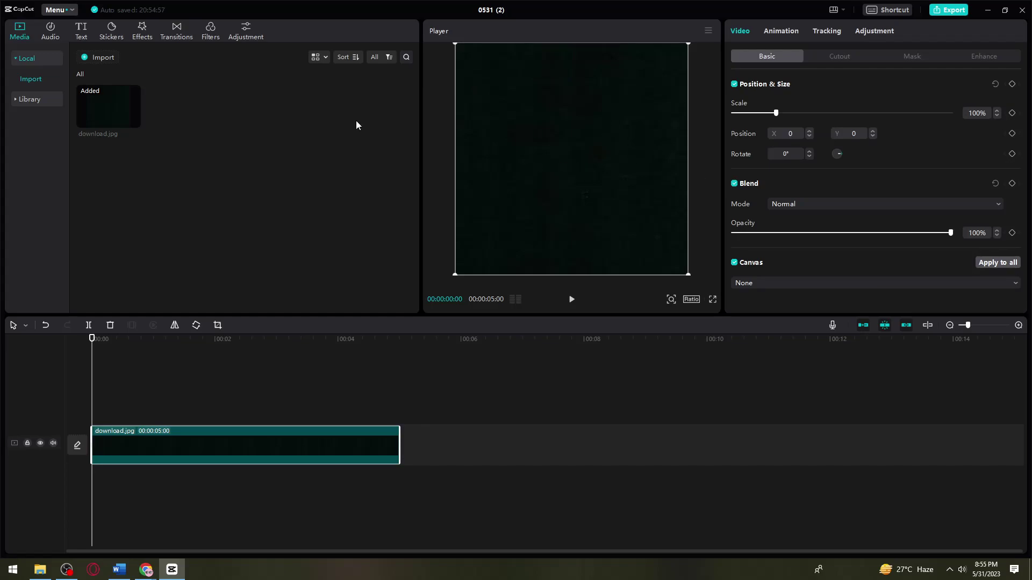
pyautogui.click(713, 92)
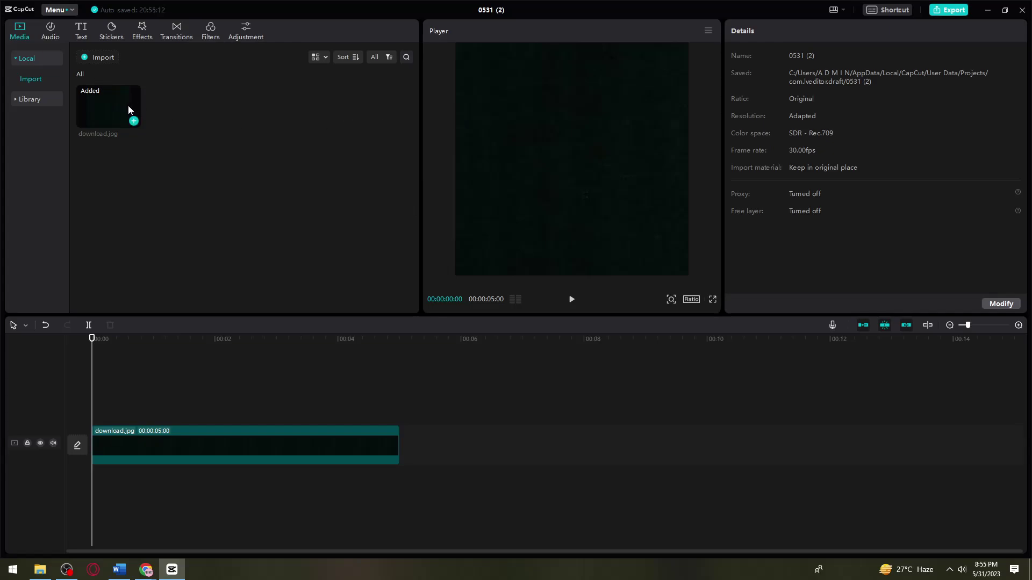
pyautogui.moveTo(101, 104); pyautogui.dragTo(114, 447)
# - Add the 3-2-1 countdown sticker and stretch it to span the first 3 seconds
pyautogui.click(115, 29)
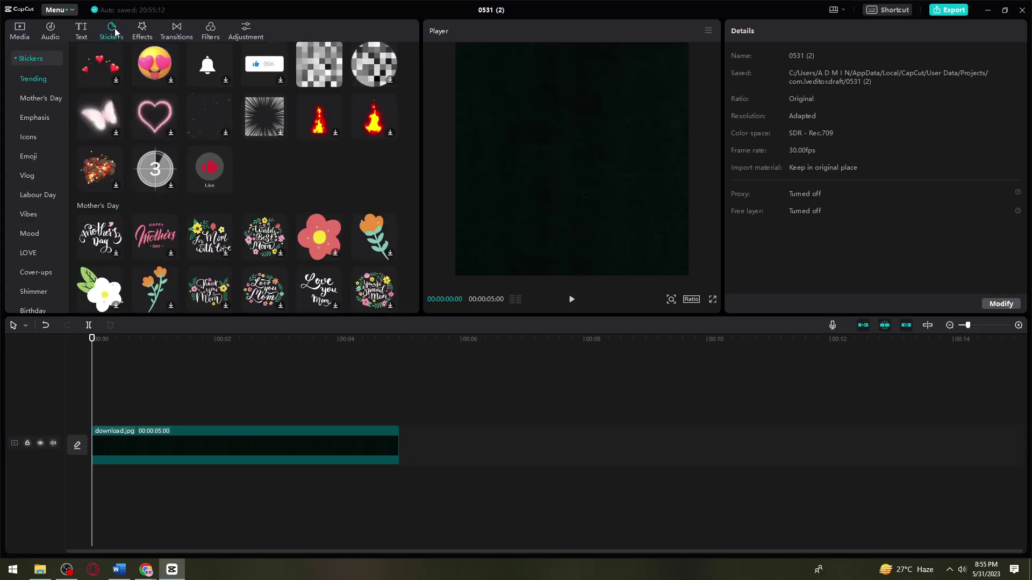
pyautogui.click(157, 172)
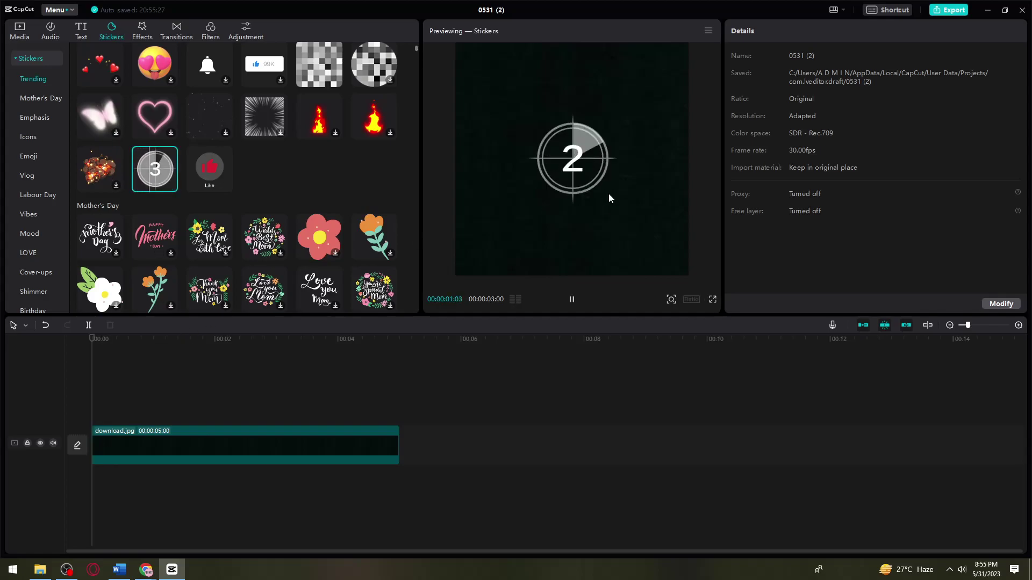
pyautogui.click(171, 186)
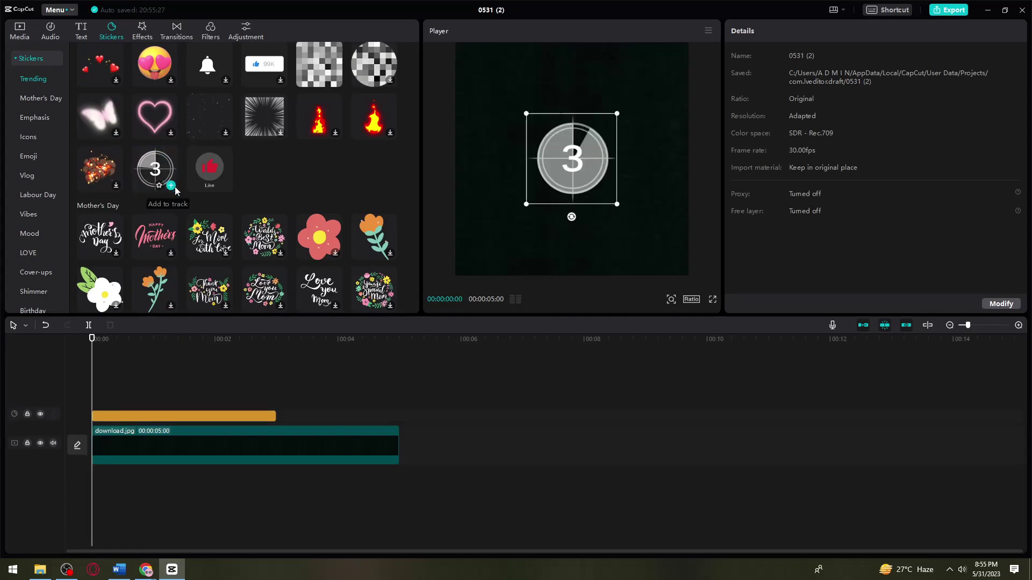
pyautogui.moveTo(275, 416); pyautogui.dragTo(399, 418)
pyautogui.press('space')
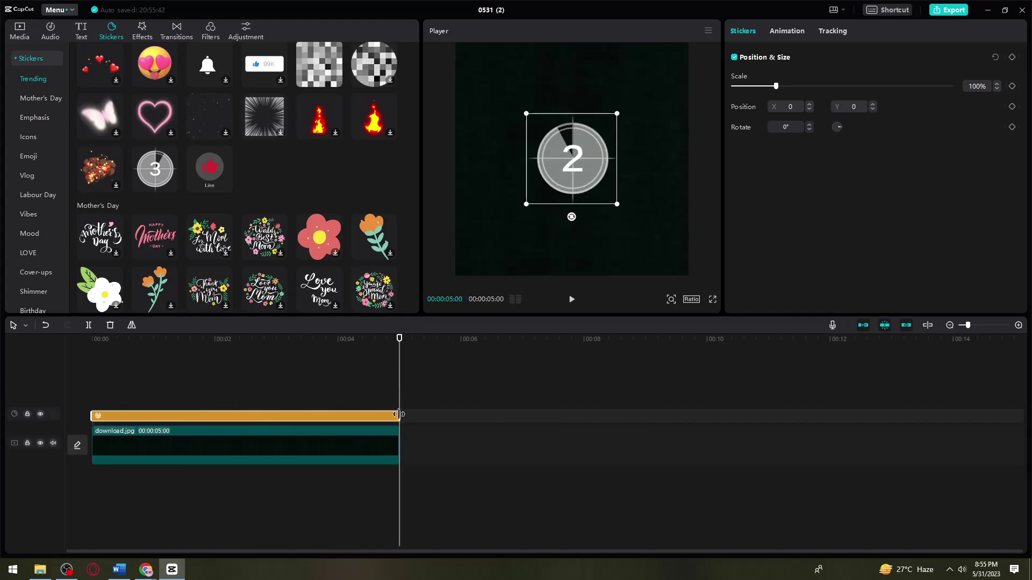
pyautogui.moveTo(398, 415); pyautogui.dragTo(158, 419)
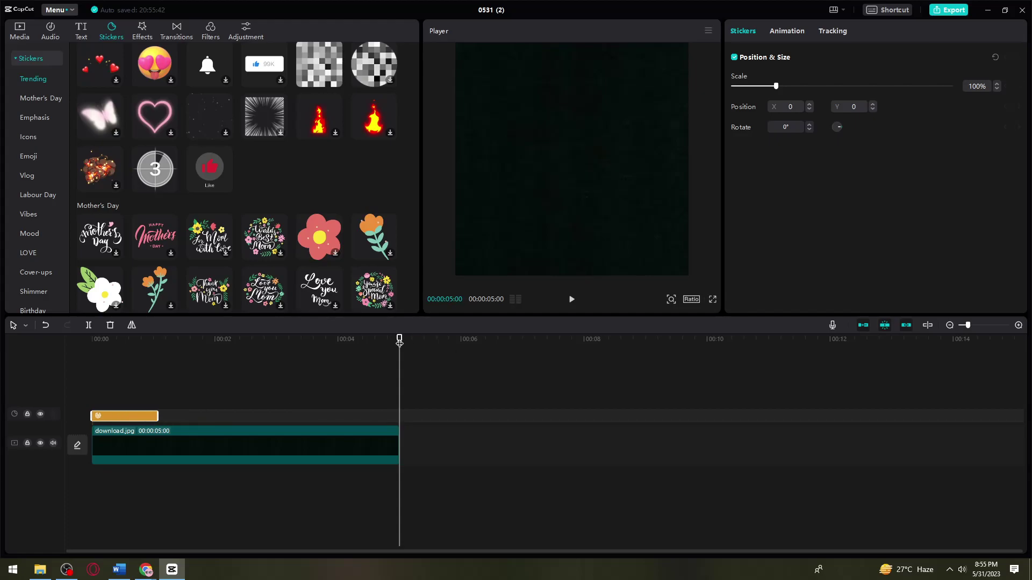
pyautogui.press('space')
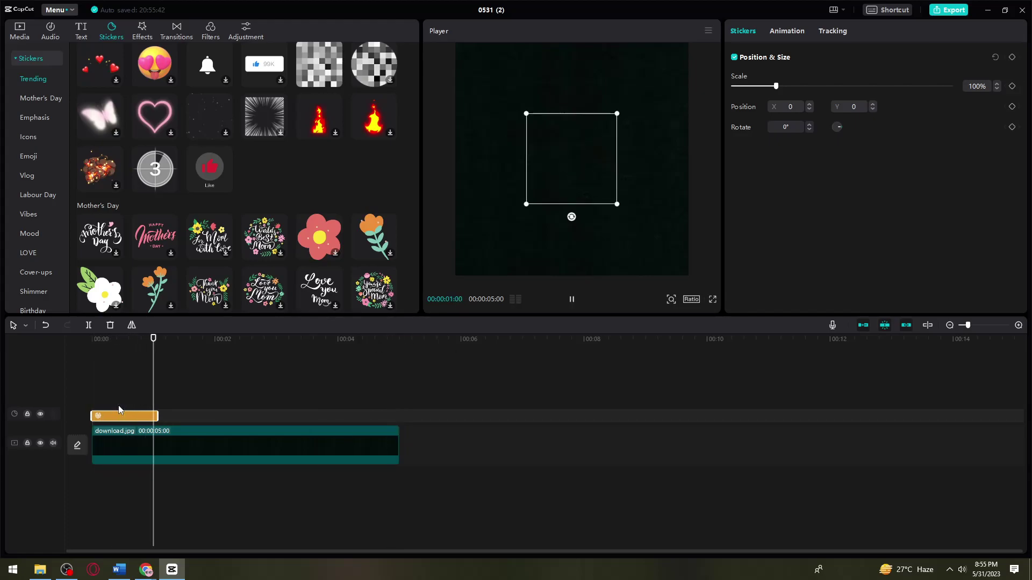
pyautogui.moveTo(158, 417); pyautogui.dragTo(277, 440)
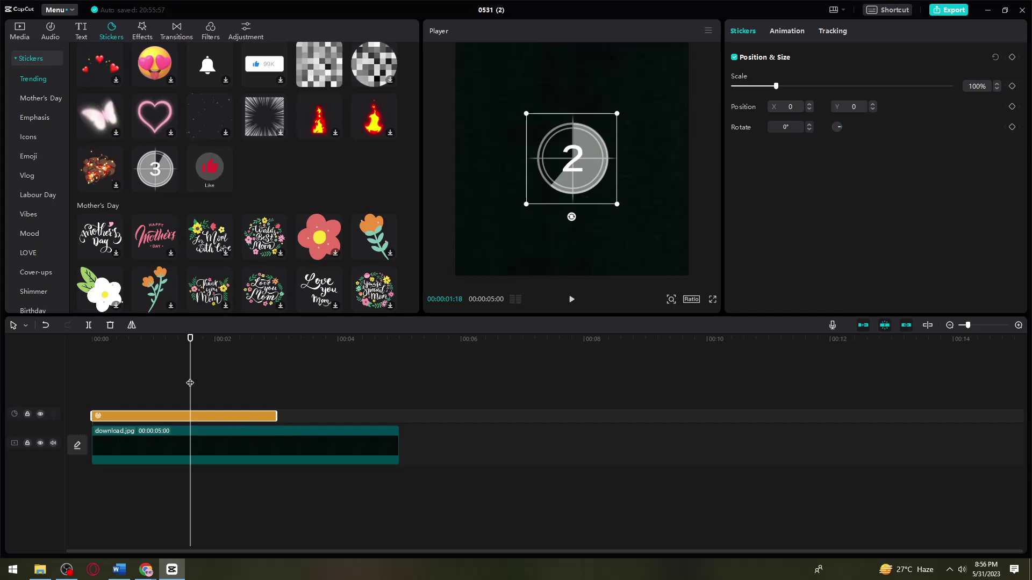
pyautogui.moveTo(191, 383); pyautogui.dragTo(34, 418)
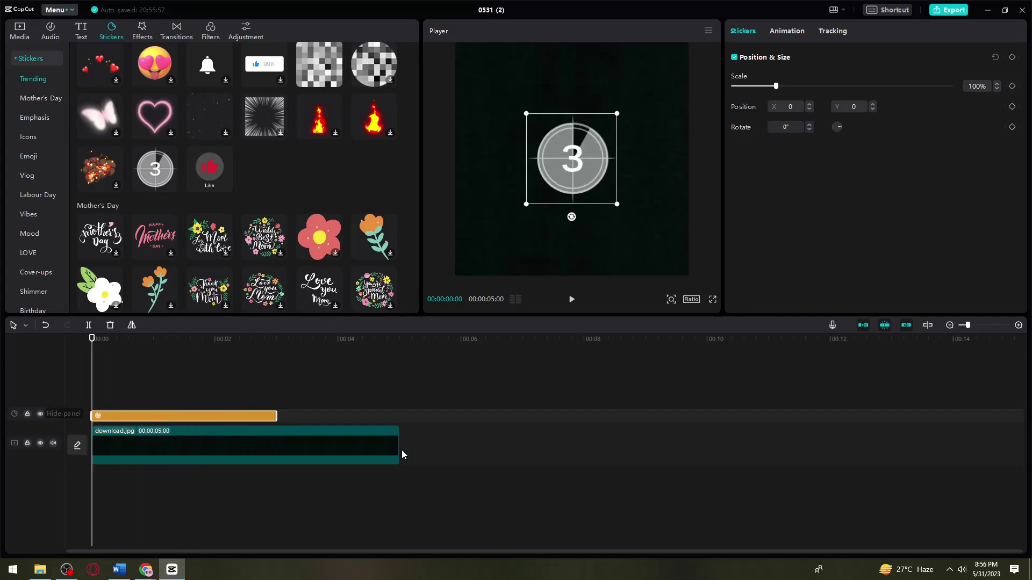
# - Split download.jpg at 00:03 and delete the leftover piece so it matches the sticker
pyautogui.click(382, 448)
pyautogui.moveTo(89, 348); pyautogui.dragTo(276, 368)
pyautogui.click(89, 326)
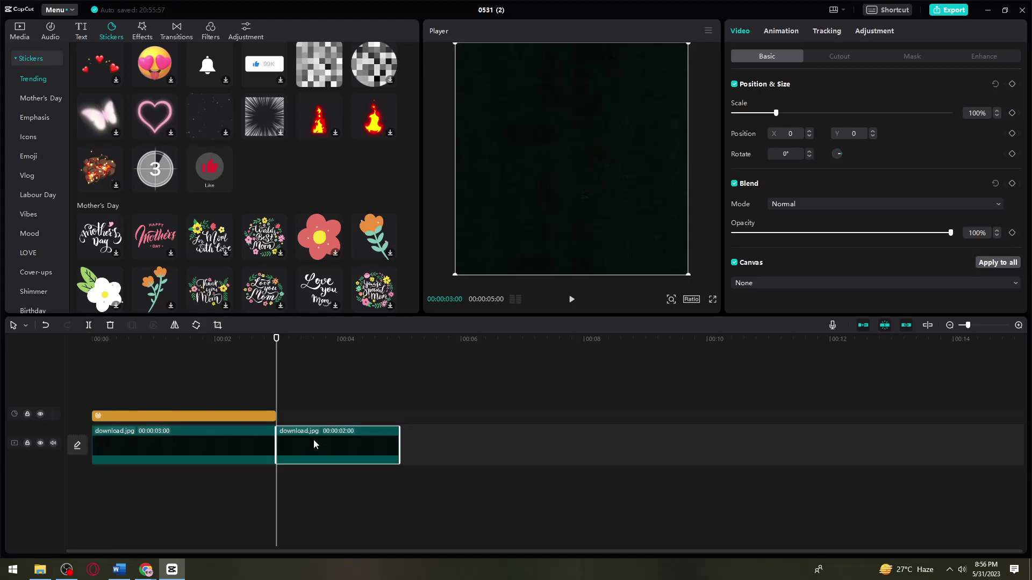
pyautogui.press('Delete')
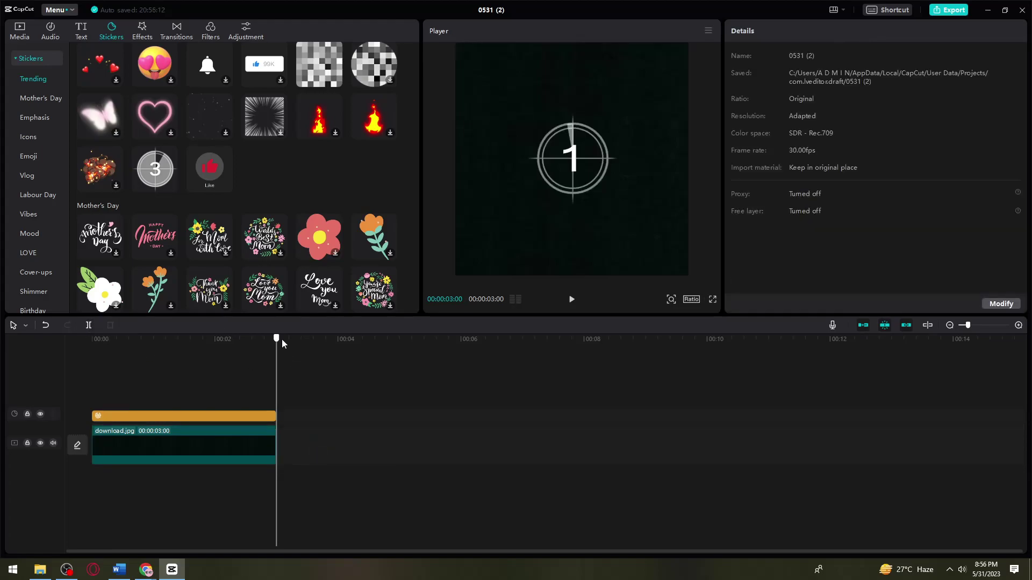
pyautogui.moveTo(279, 352); pyautogui.dragTo(91, 354)
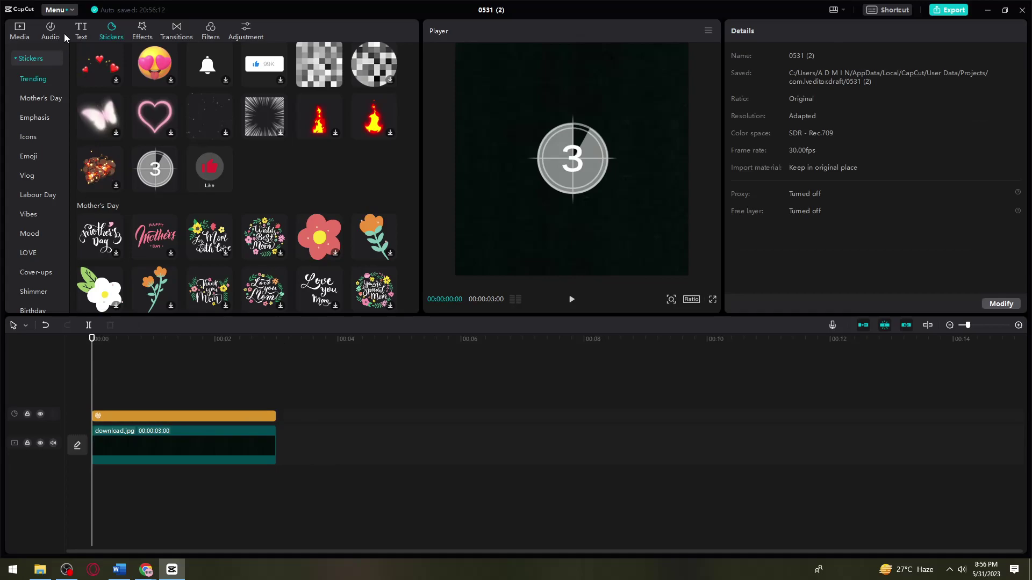
# - Search the Audio sound effects library for "beep"
pyautogui.click(48, 33)
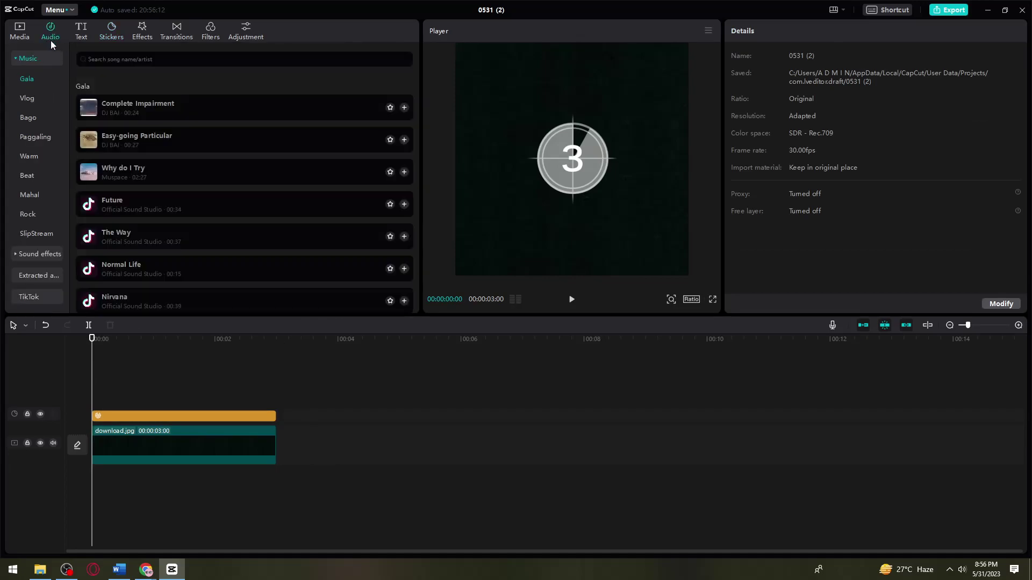
pyautogui.click(44, 55)
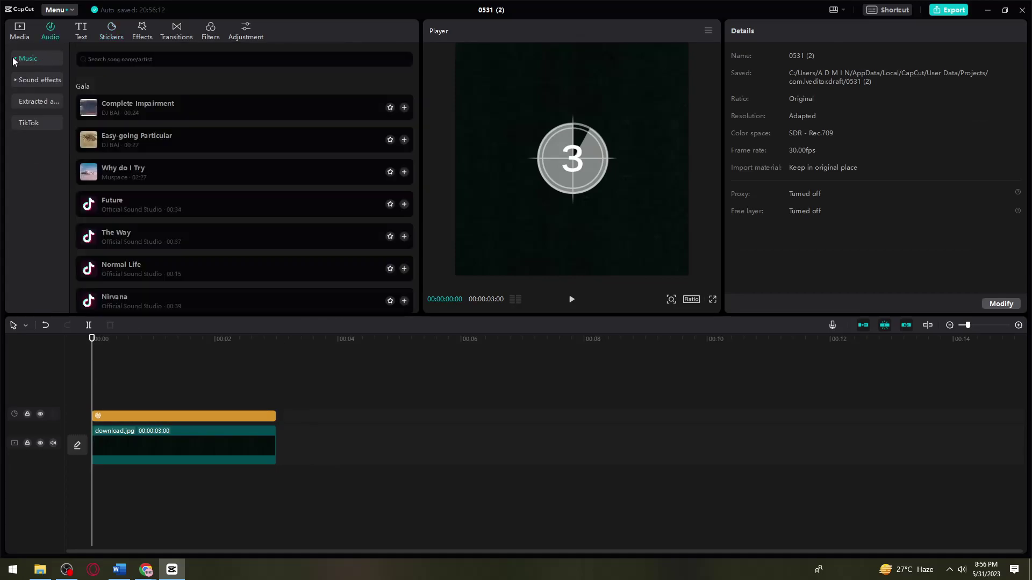
pyautogui.click(20, 80)
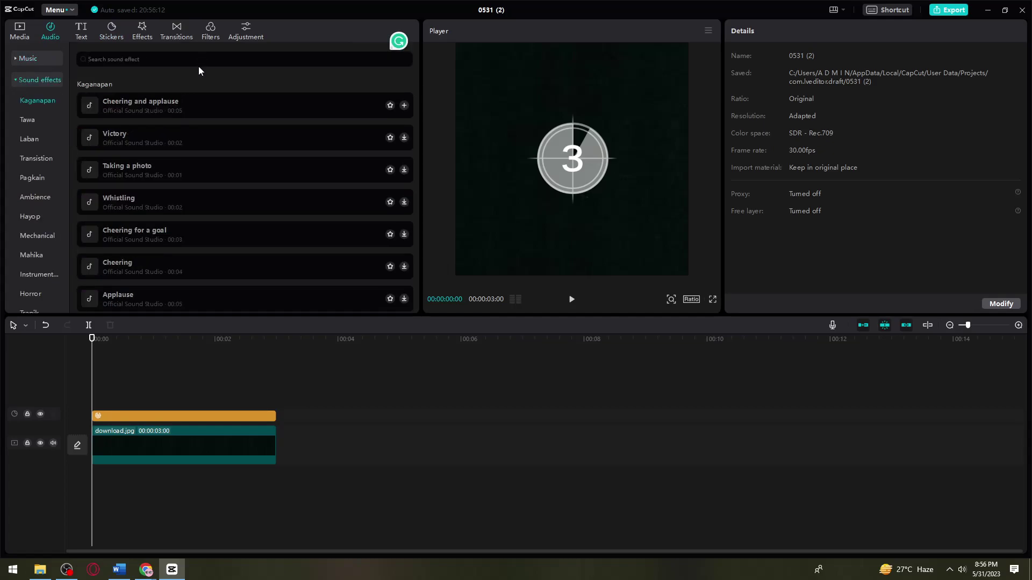
pyautogui.write('beep')
pyautogui.press('Return')
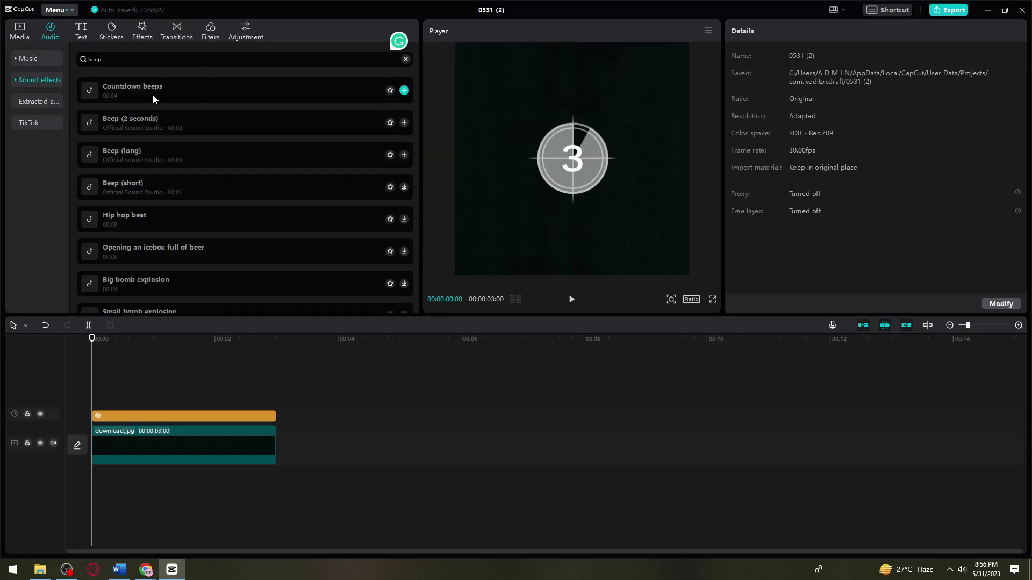
# - Lower the Windows speaker volume to about 10
pyautogui.click(962, 570)
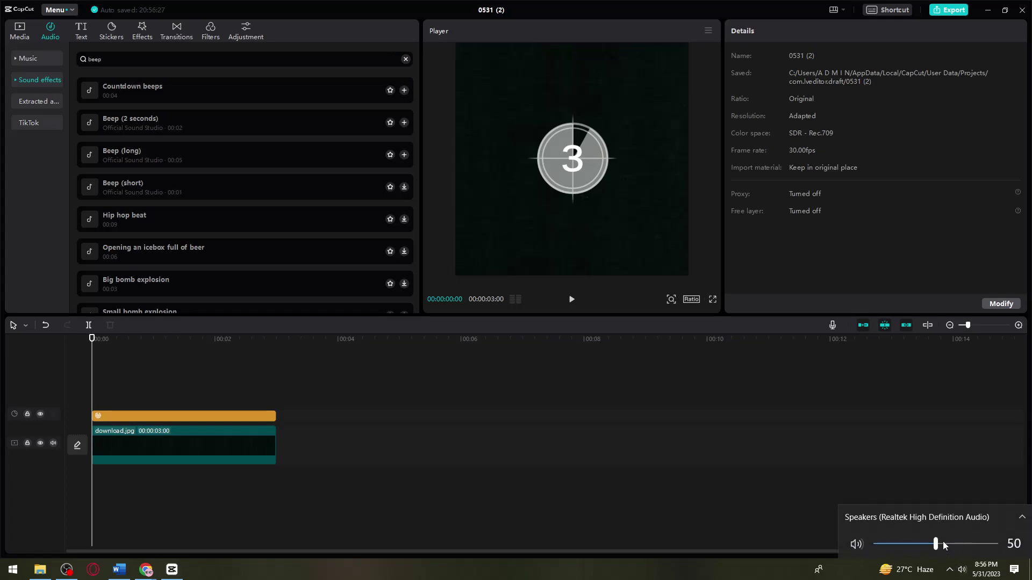
pyautogui.moveTo(943, 545); pyautogui.dragTo(888, 544)
pyautogui.click(805, 571)
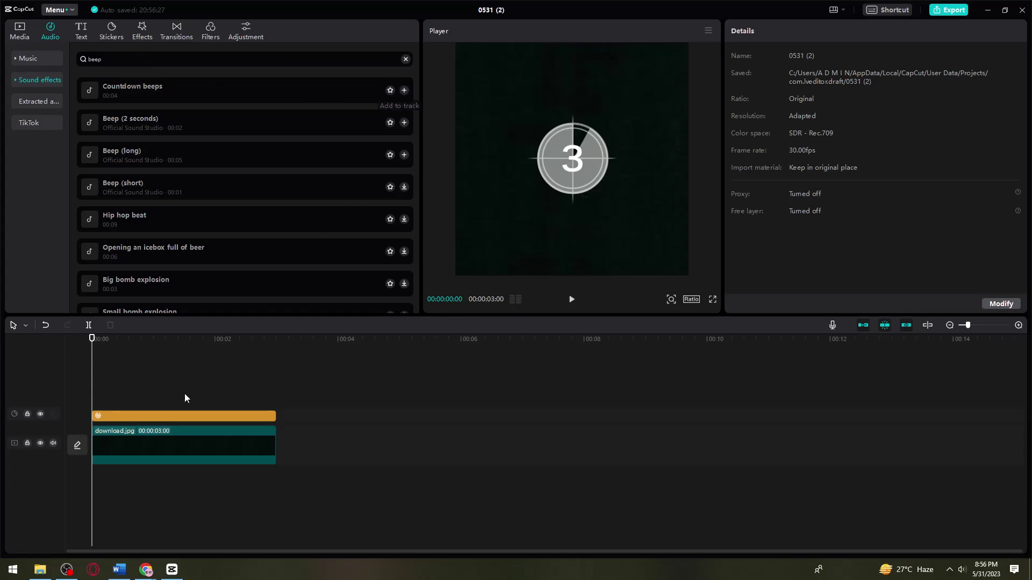
# - Add the Countdown beeps sound effect and play it back from 00:00 to check sync
pyautogui.click(403, 91)
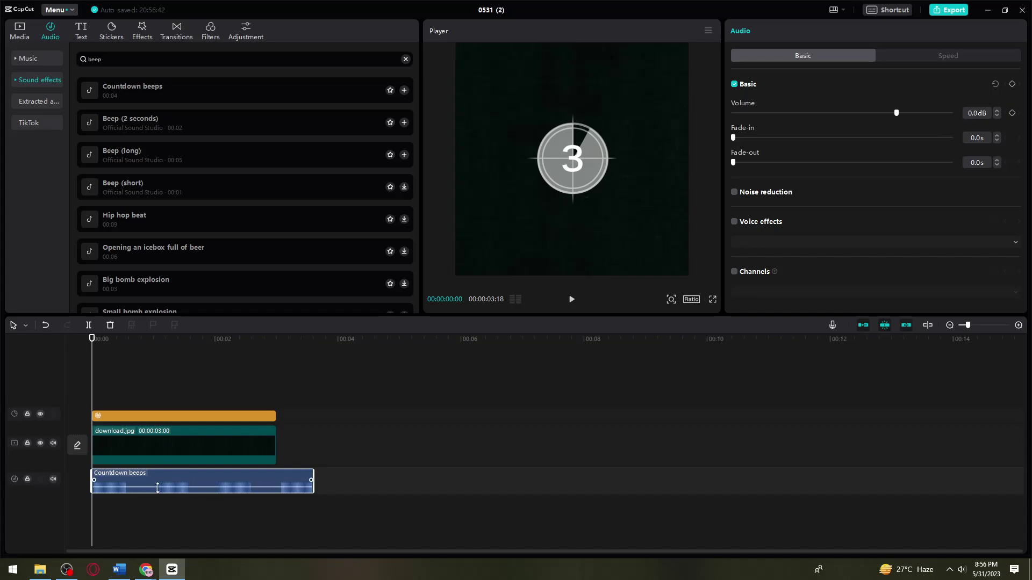
pyautogui.click(98, 355)
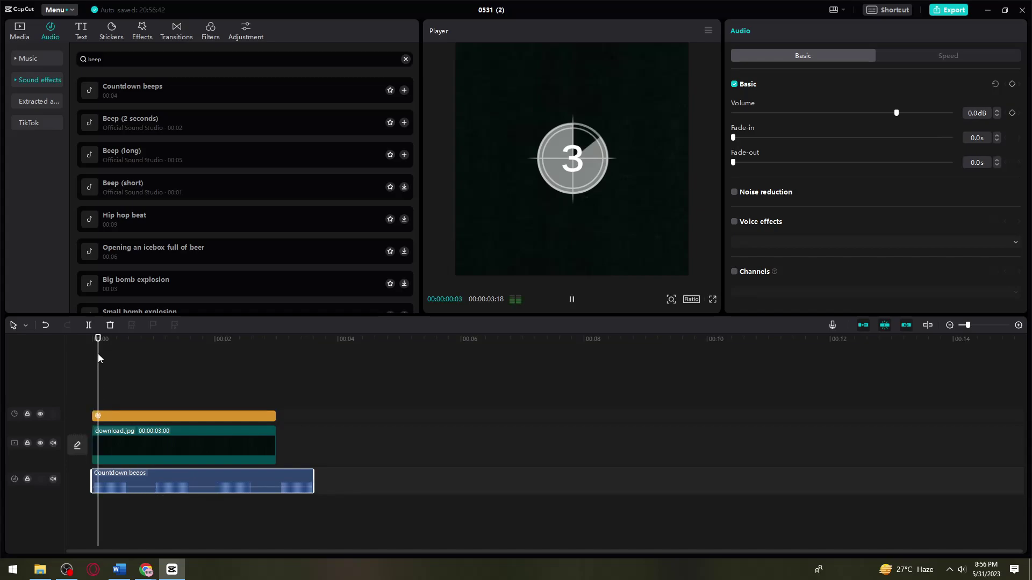
pyautogui.press('space')
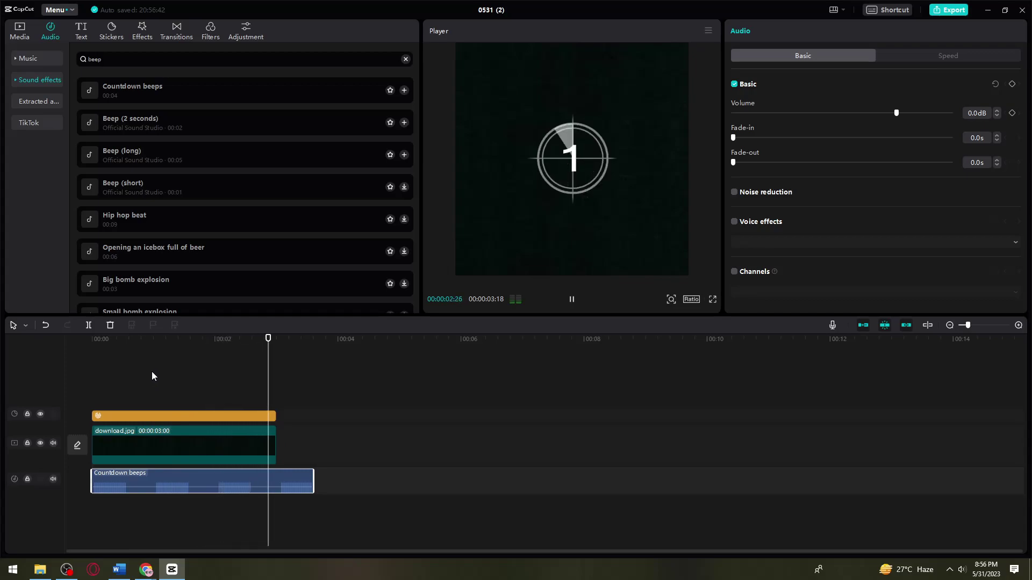
pyautogui.press('space')
pyautogui.press('space')
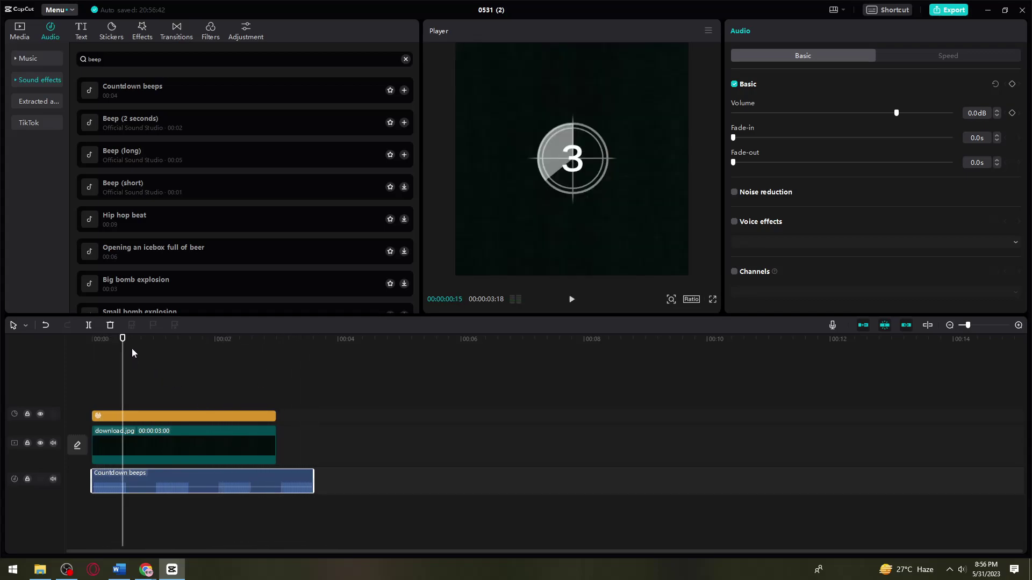
pyautogui.moveTo(121, 345); pyautogui.dragTo(74, 344)
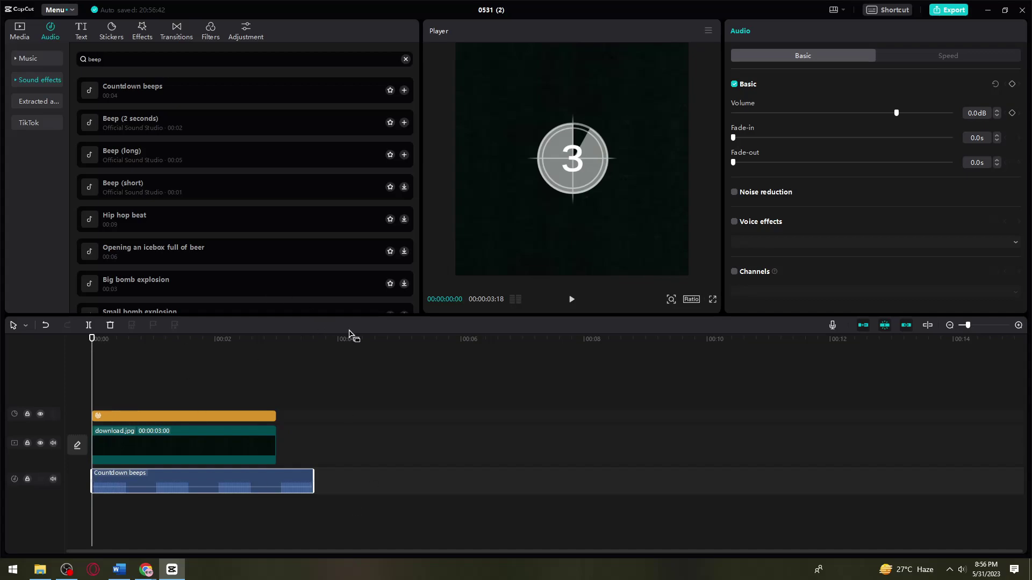
# - Scale the countdown sticker to 74% and keep it centred in the frame
pyautogui.click(571, 157)
pyautogui.moveTo(618, 203); pyautogui.dragTo(605, 193)
pyautogui.moveTo(573, 165); pyautogui.dragTo(577, 170)
# - Find the grey round play-button sticker in the sticker library and add it to the timeline
pyautogui.click(112, 31)
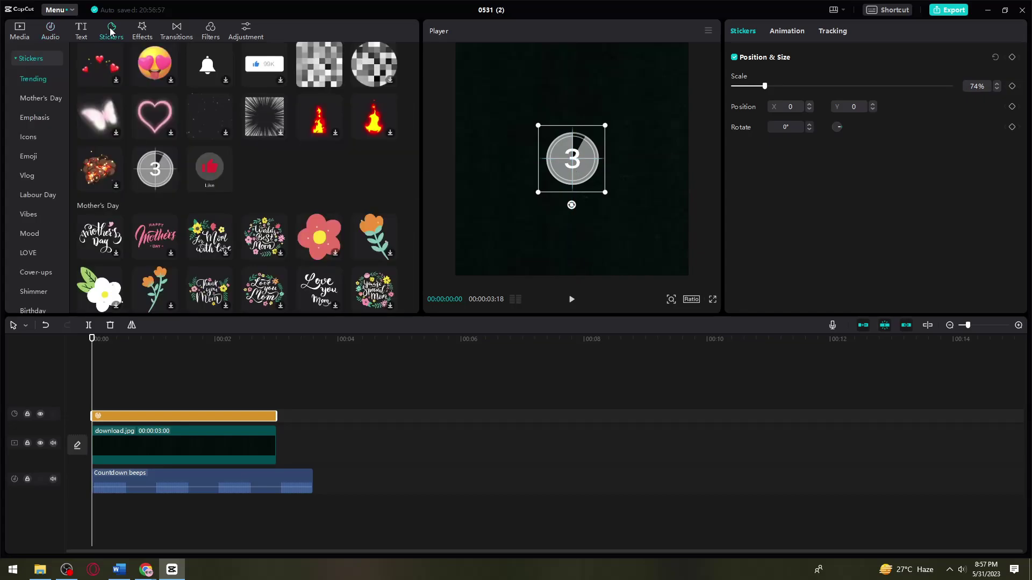
pyautogui.scroll(-15, 292, 165)
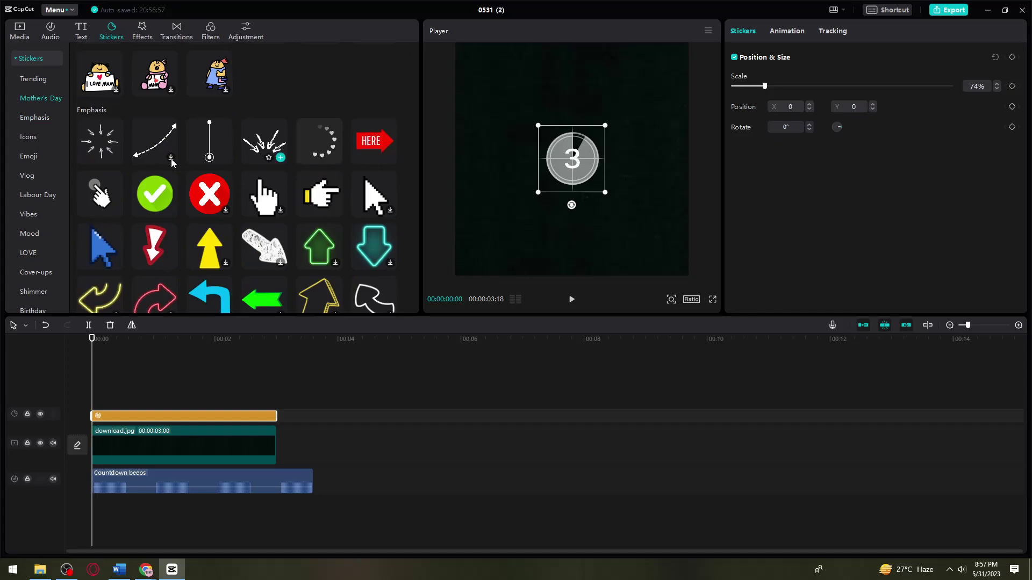
pyautogui.scroll(-6, 195, 172)
pyautogui.scroll(-2, 202, 181)
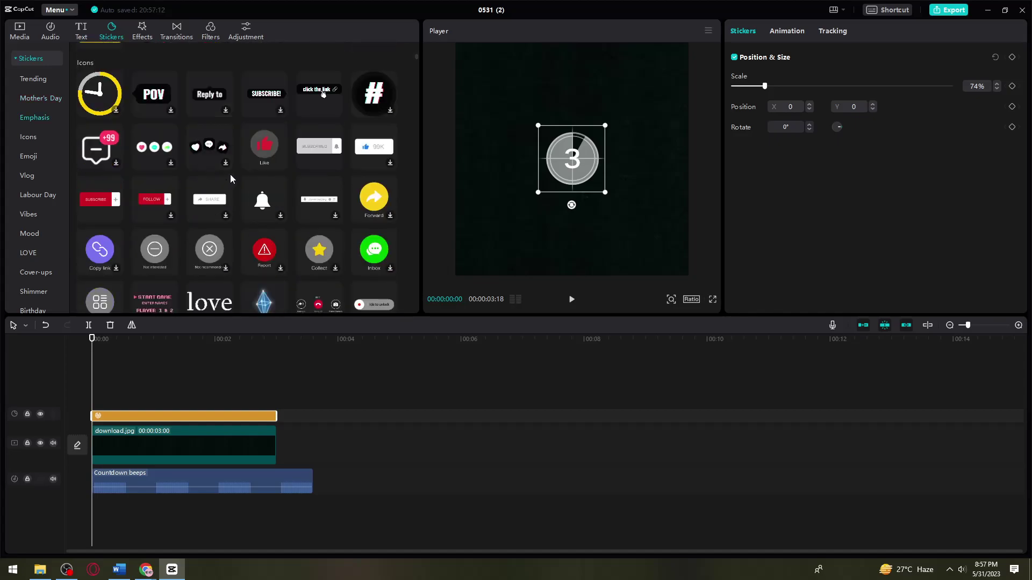
pyautogui.scroll(-9, 229, 176)
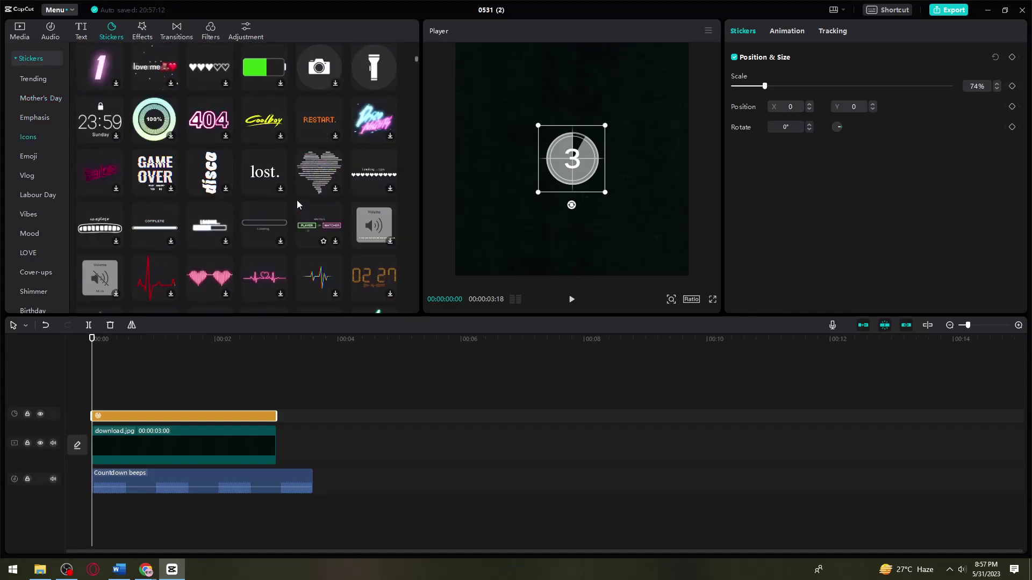
pyautogui.scroll(-5, 338, 205)
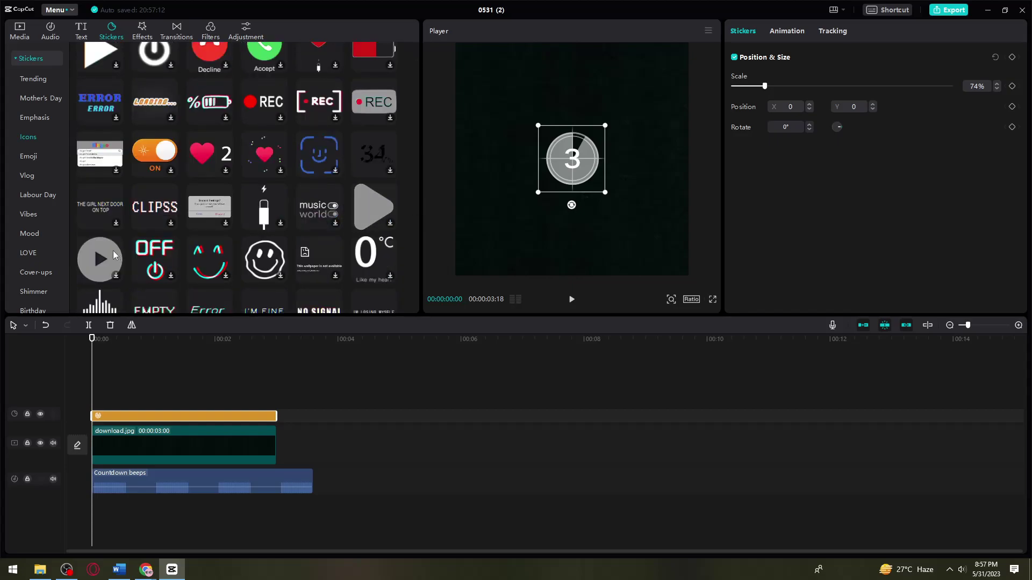
pyautogui.click(112, 271)
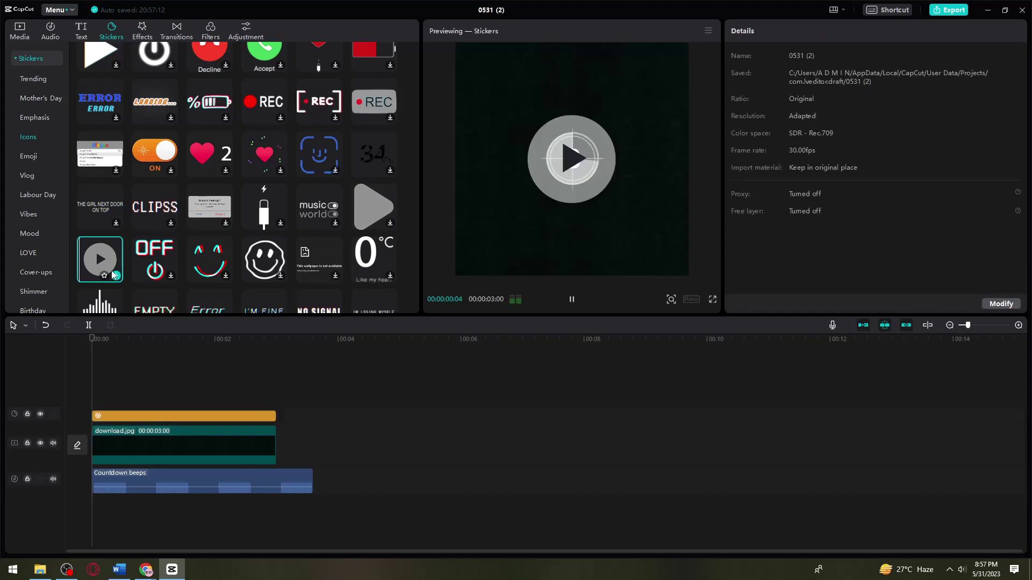
pyautogui.click(572, 300)
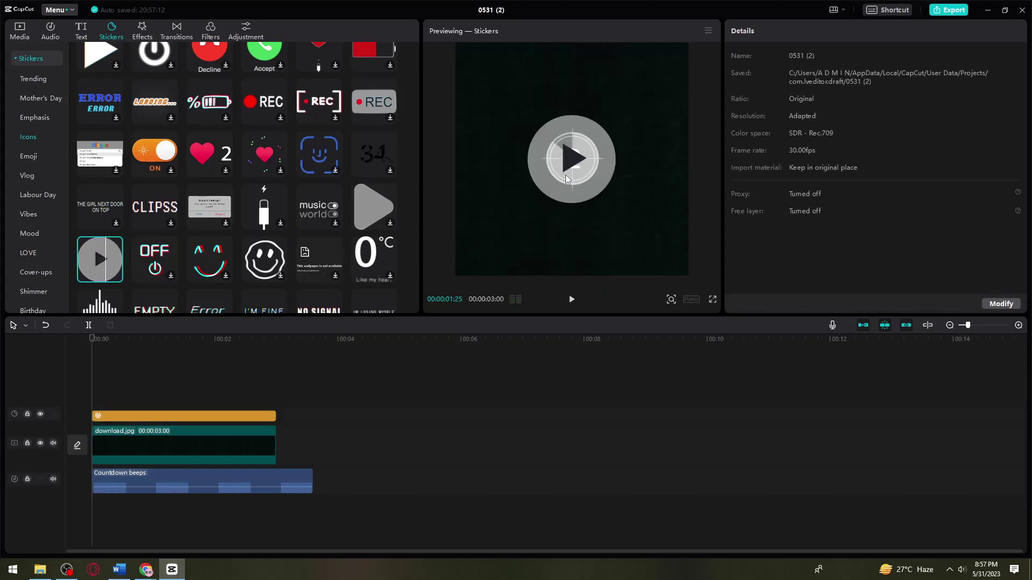
pyautogui.click(119, 276)
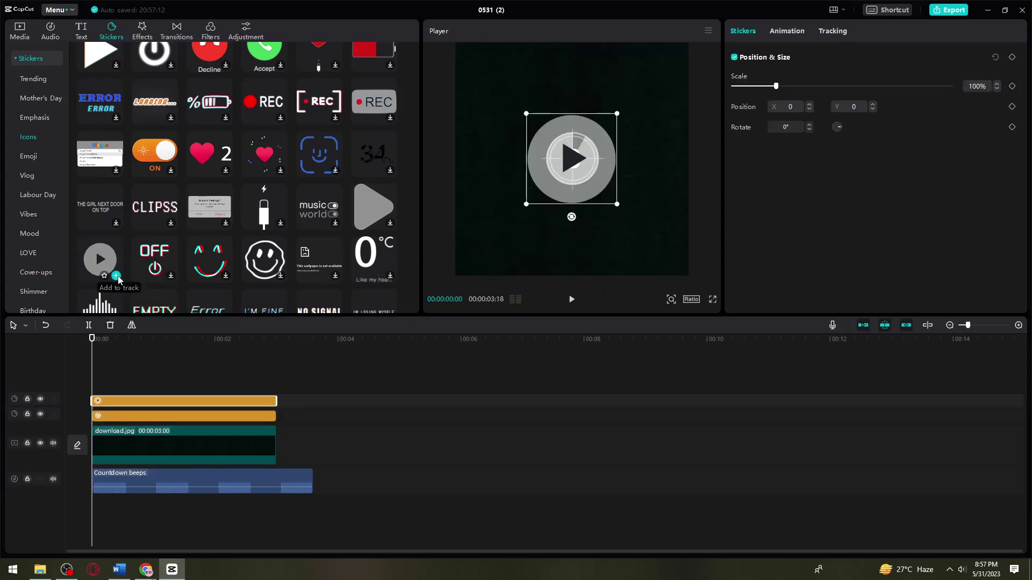
# - Move the play-button sticker below the countdown and shrink it to 26%
pyautogui.moveTo(574, 167); pyautogui.dragTo(573, 236)
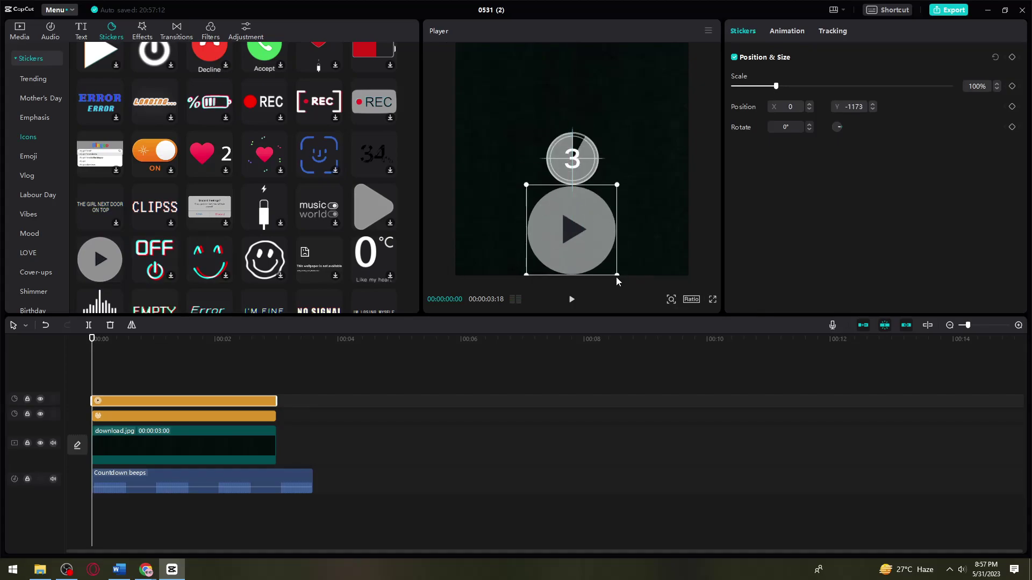
pyautogui.moveTo(616, 276); pyautogui.dragTo(571, 229)
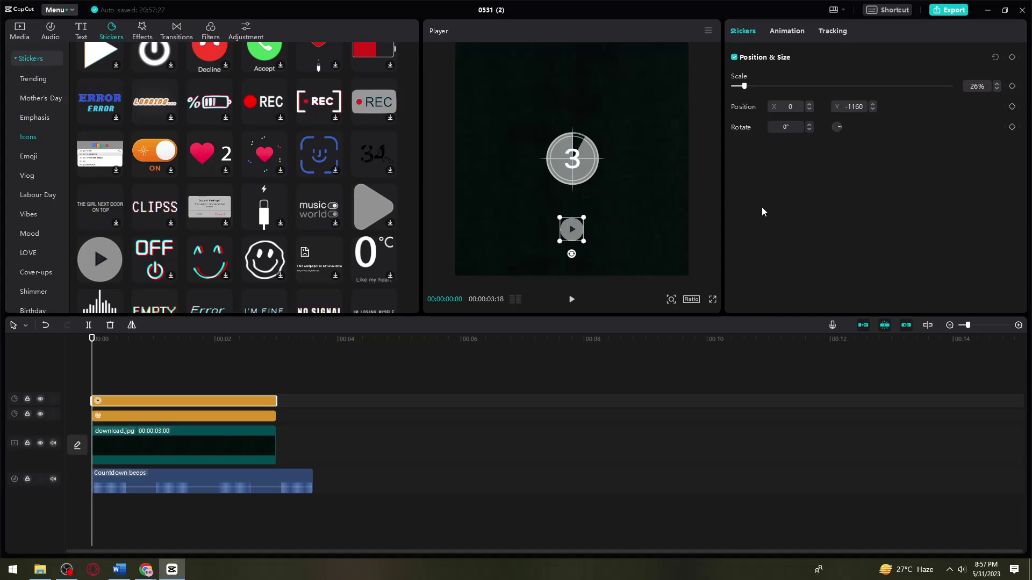
pyautogui.click(705, 69)
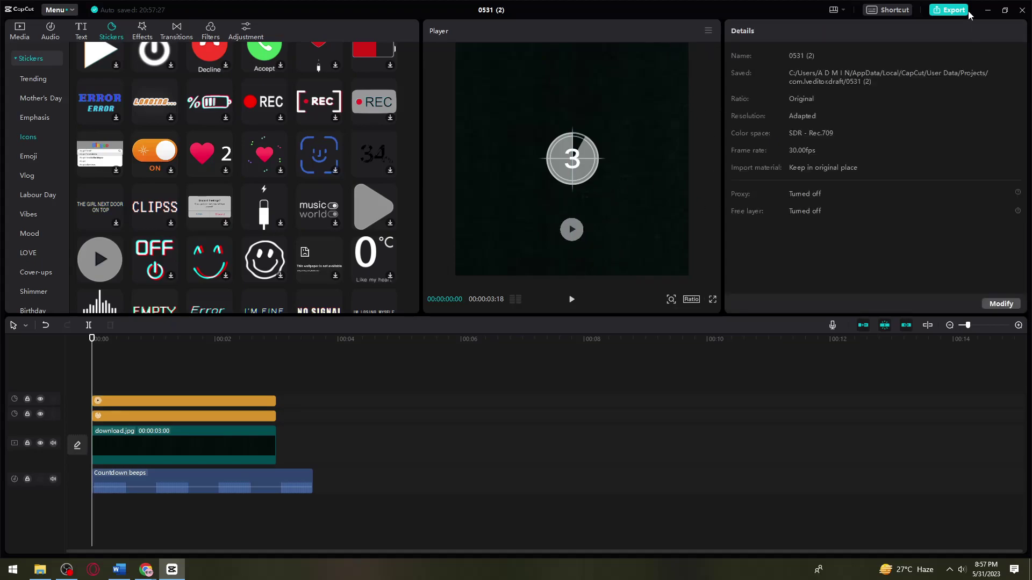